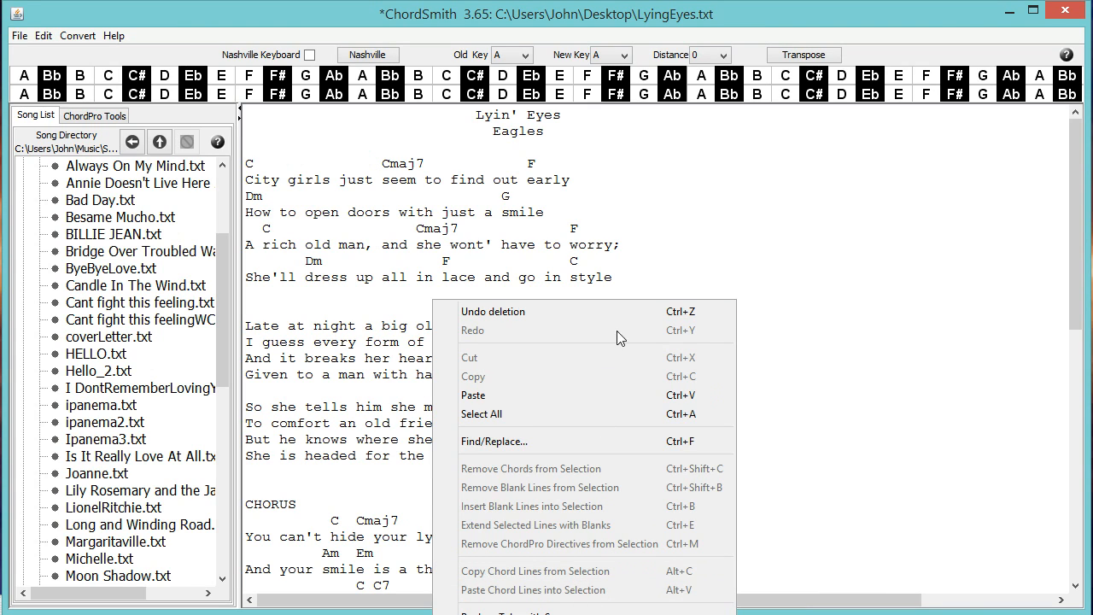
Copy the chord lines from the first verse, from "City girls just seem to find out early" through "go in style"
key(Escape)
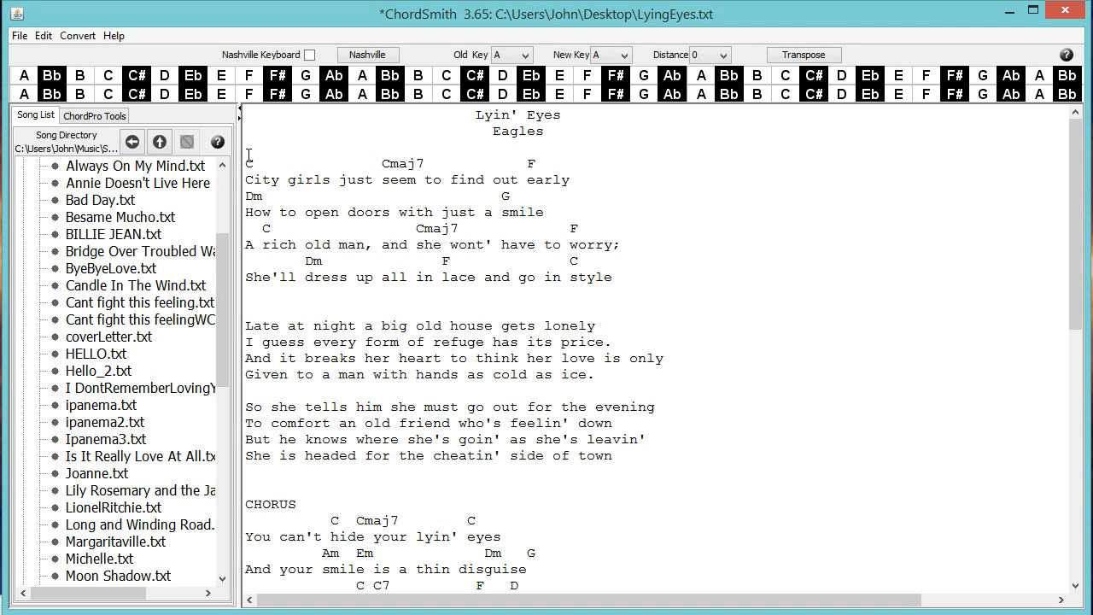
drag(247, 163, 632, 275)
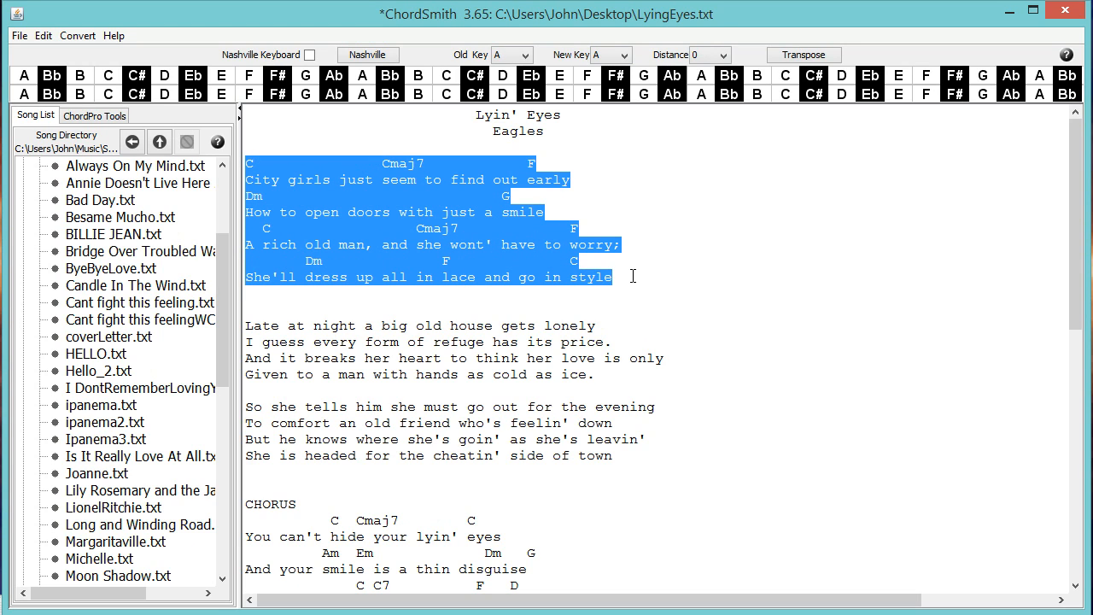
right_click(363, 176)
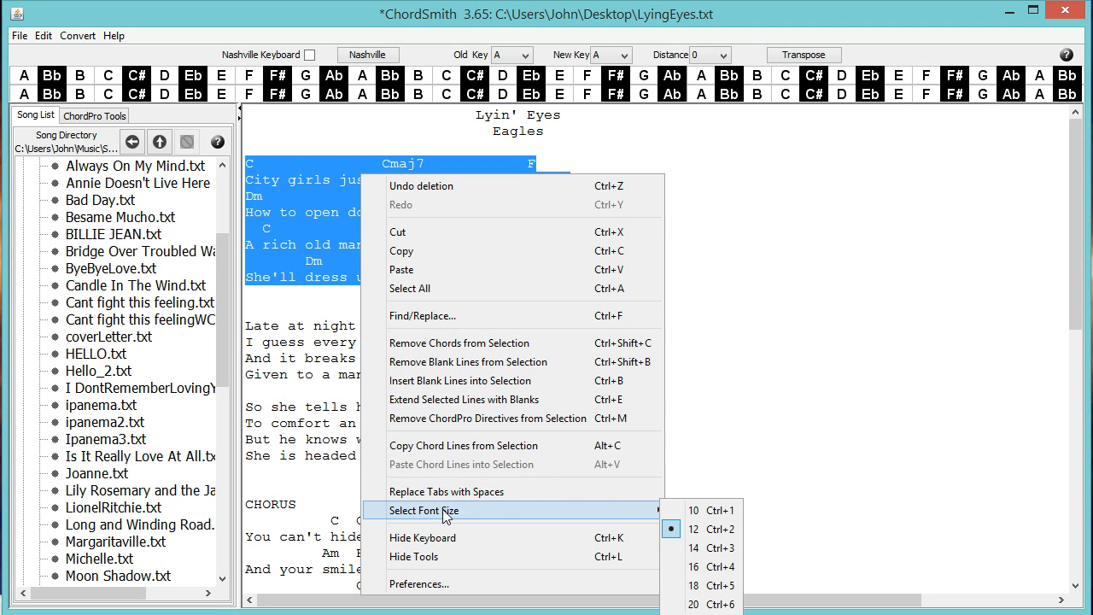
click(439, 446)
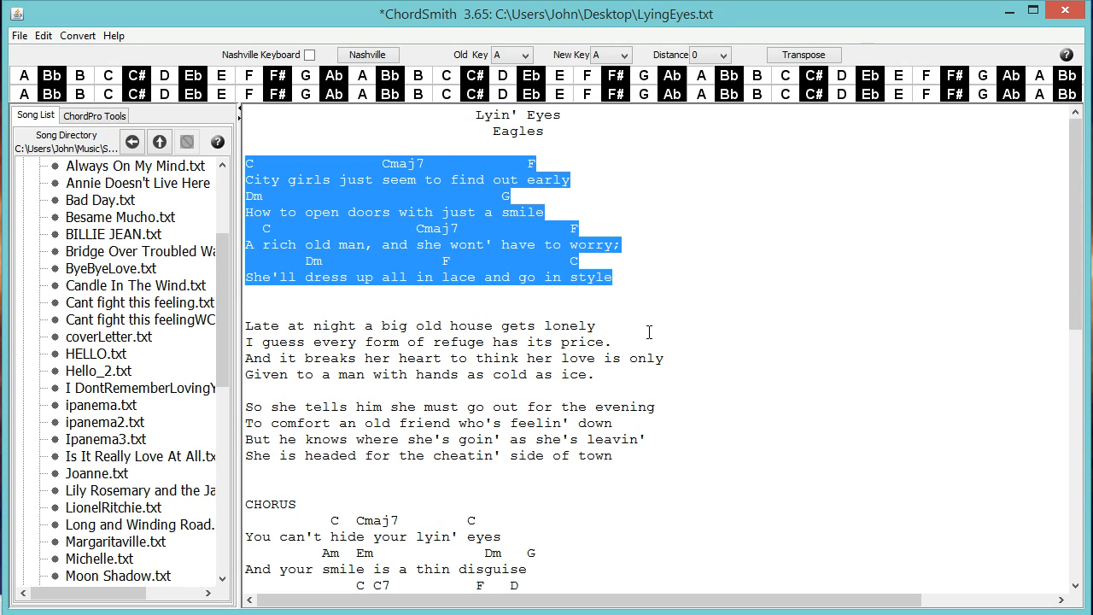
Paste the copied chord lines into the four-line verse starting "Late at night a big old house gets lonely"
click(610, 377)
drag(610, 377, 223, 324)
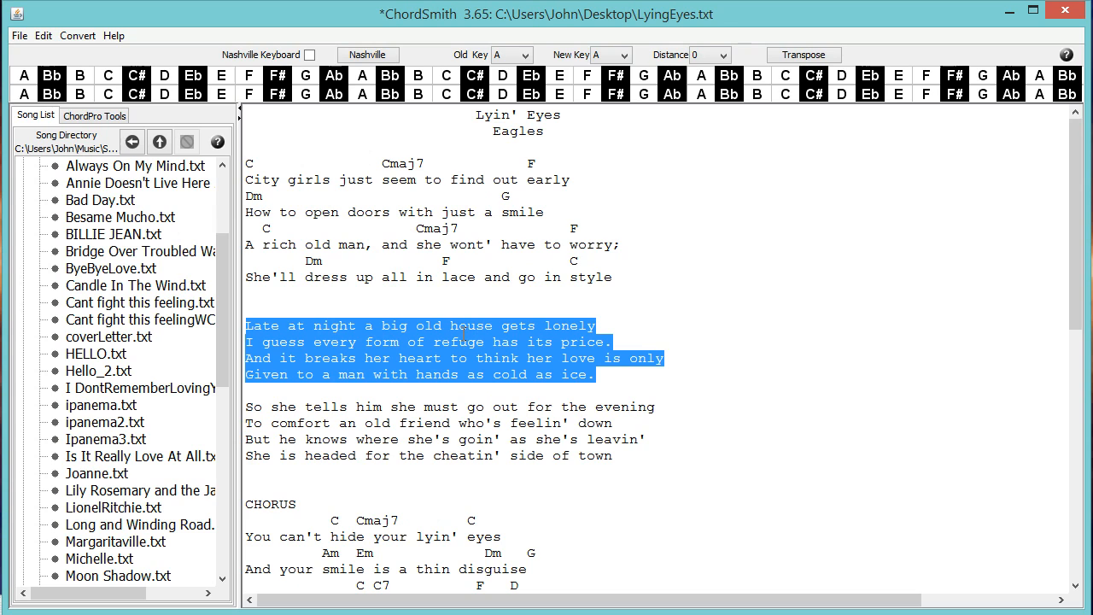
right_click(720, 144)
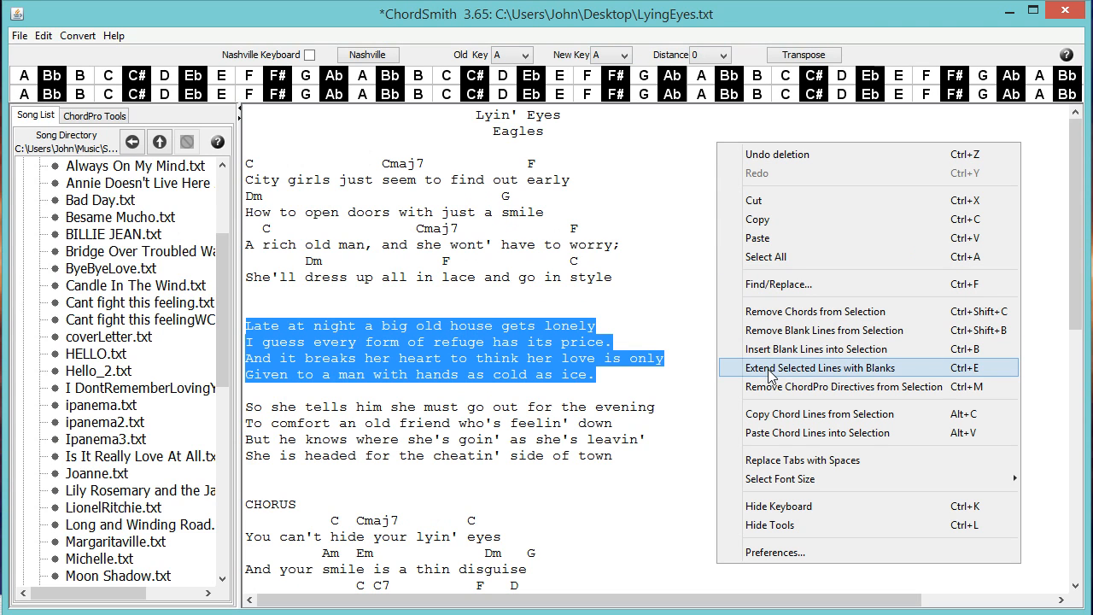
click(774, 432)
Paste the copied chord lines into the verse starting "So she tells him she must go out for the evening"
scroll(655, 366, down, 6)
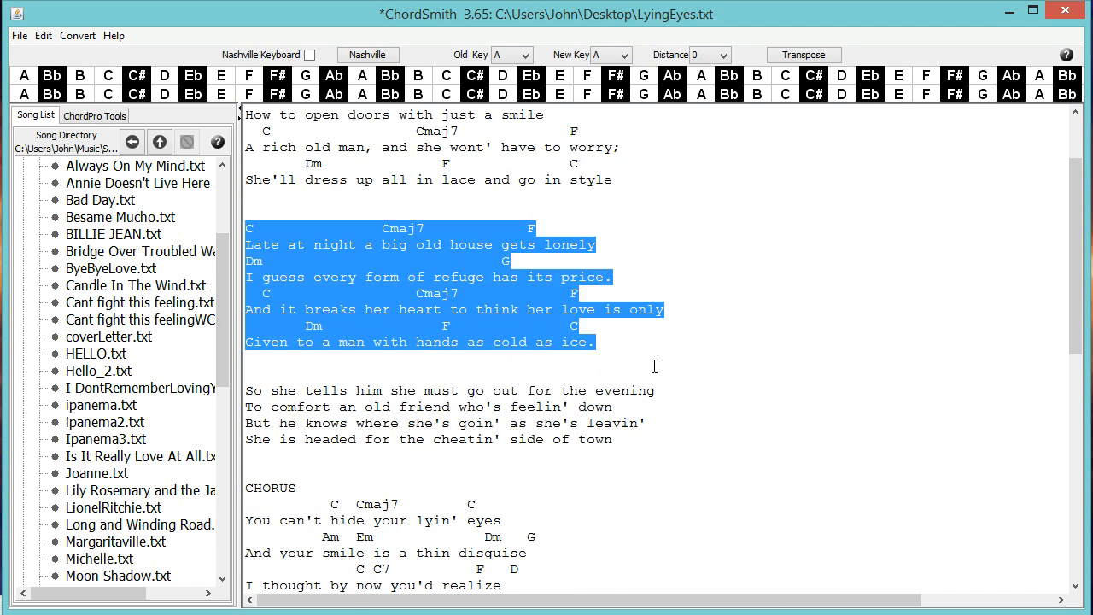
scroll(654, 366, up, 2)
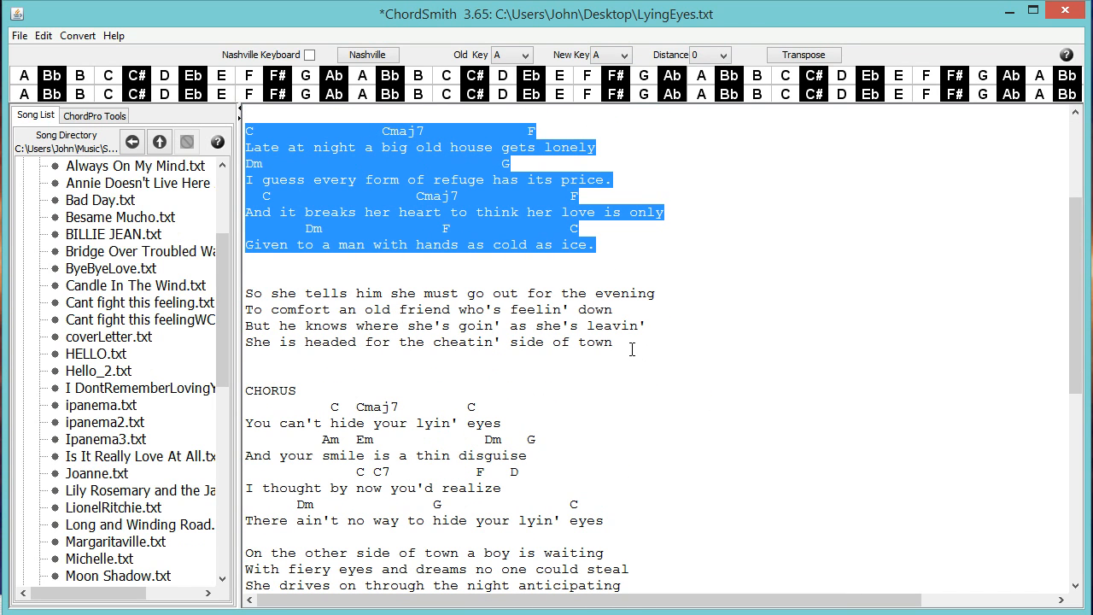
drag(622, 344, 227, 298)
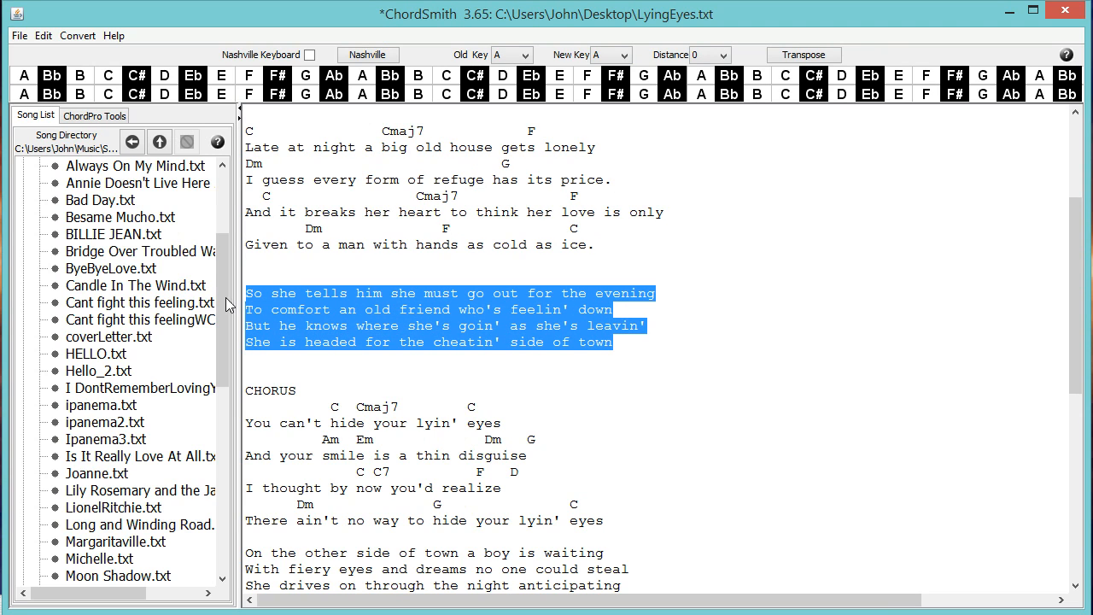
right_click(330, 310)
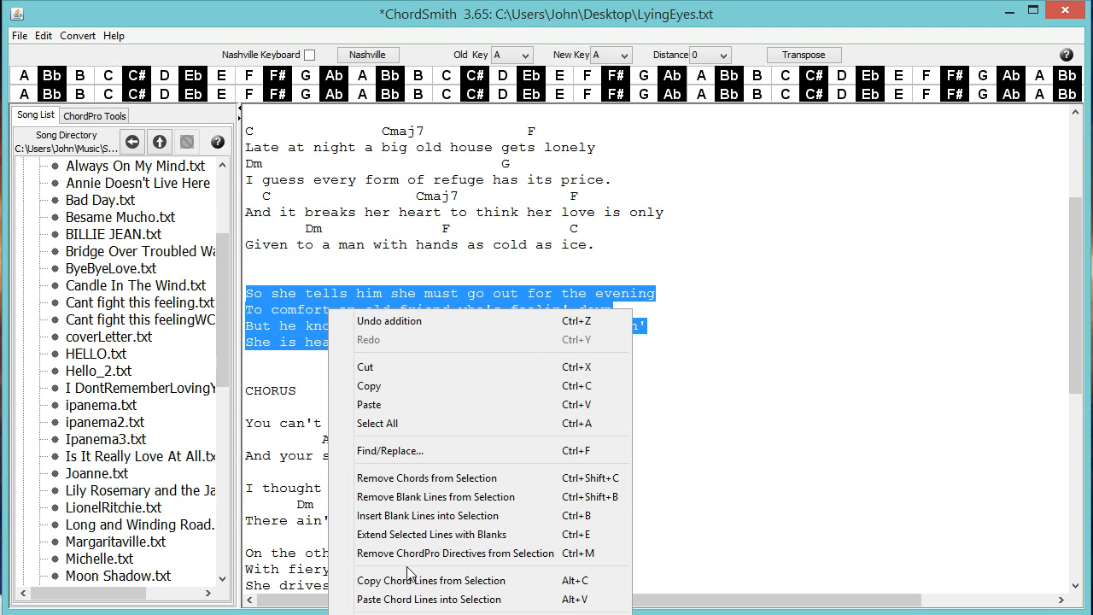
click(424, 599)
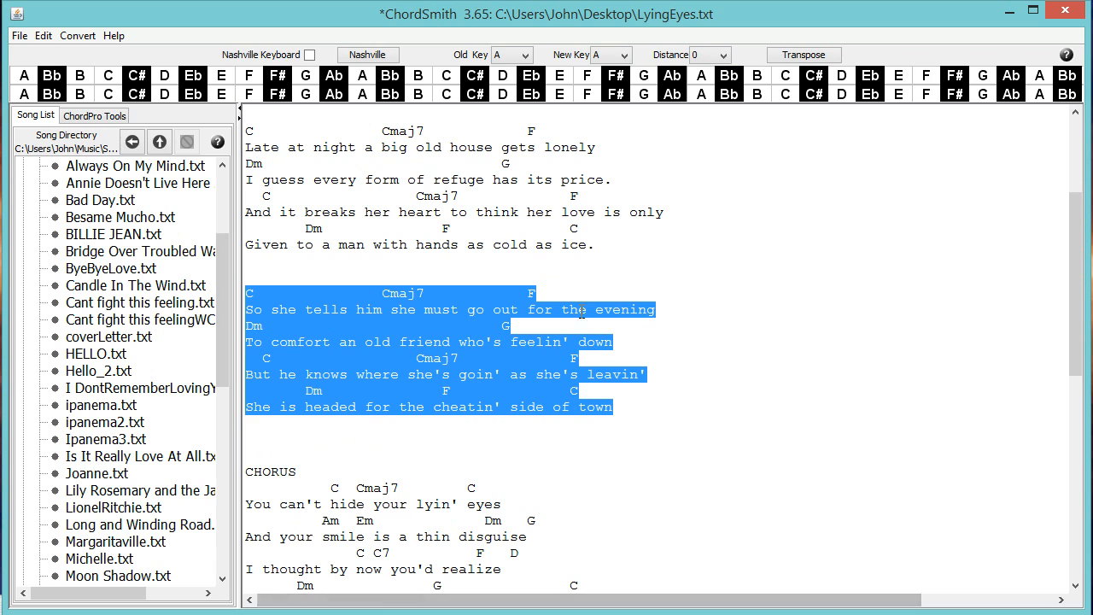
Paste the copied chord lines into the verse after the chorus starting "On the other side of town a boy is waiting"
scroll(631, 326, down, 4)
scroll(631, 326, down, 2)
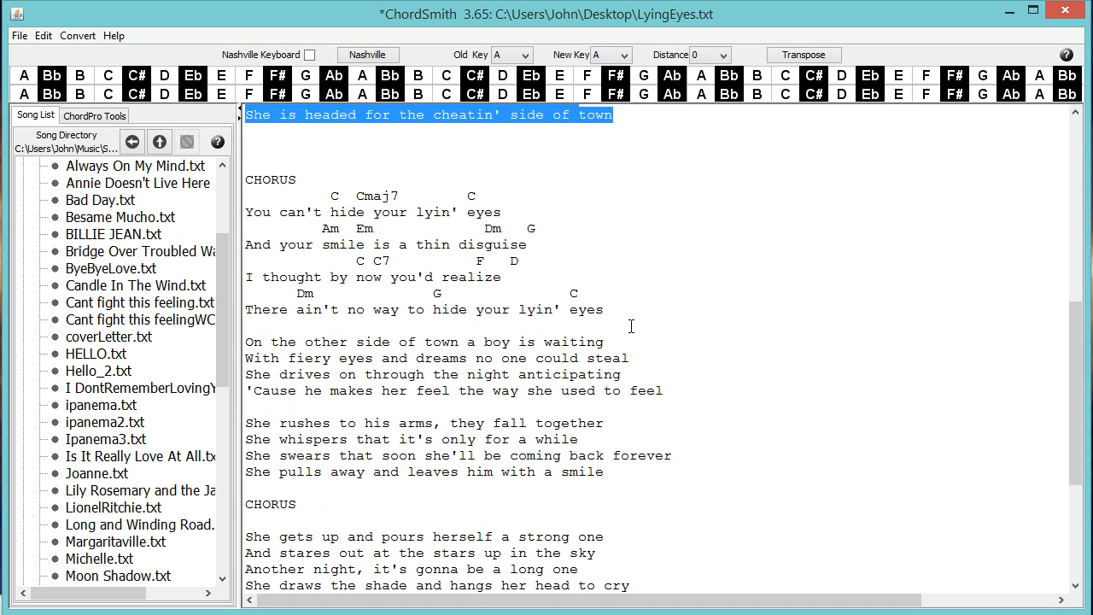
scroll(632, 325, down, 2)
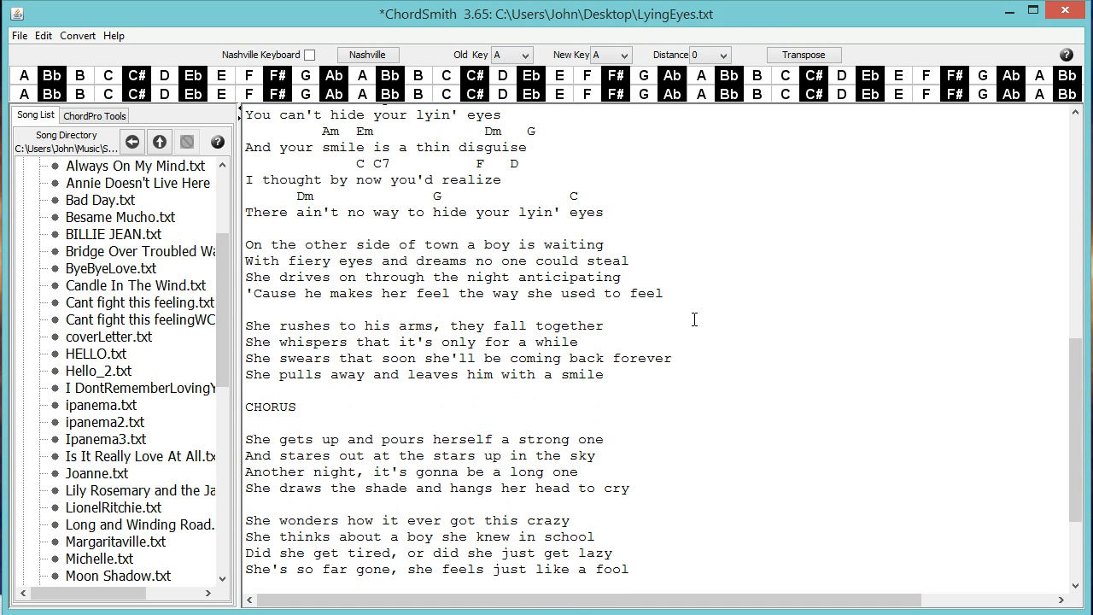
drag(669, 293, 245, 245)
right_click(293, 251)
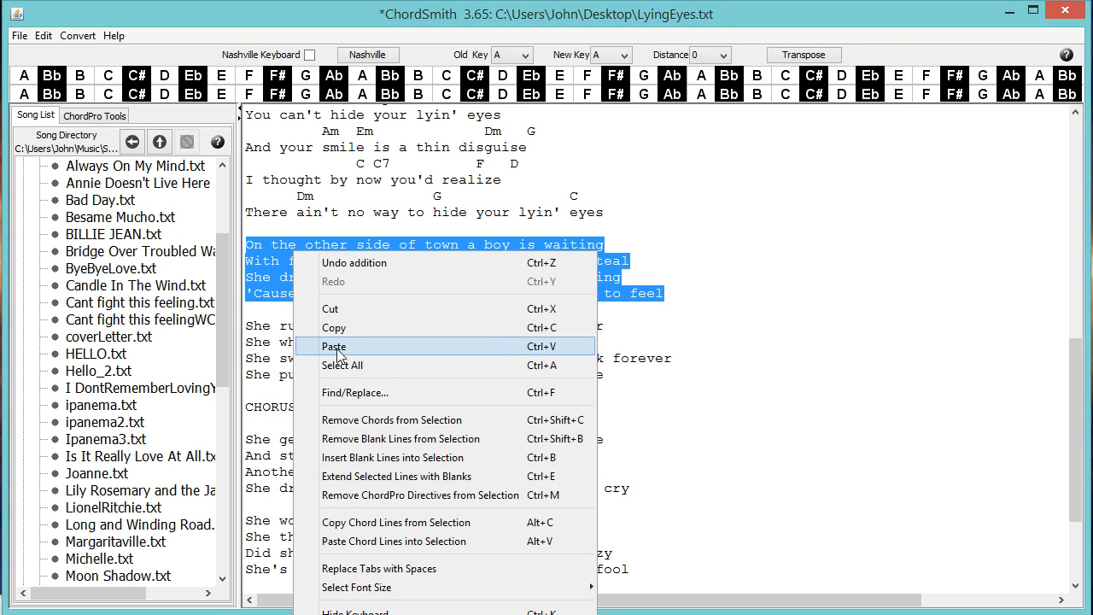
click(403, 541)
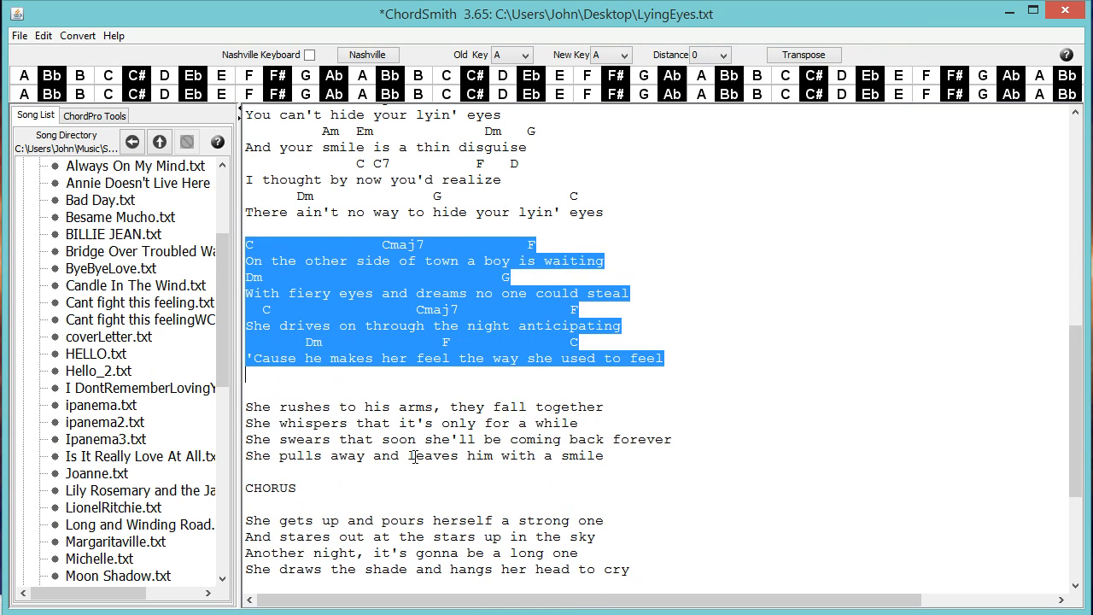
Paste the copied chord lines into the verse starting "She rushes to his arms, they fall together"
drag(639, 453, 245, 408)
right_click(304, 438)
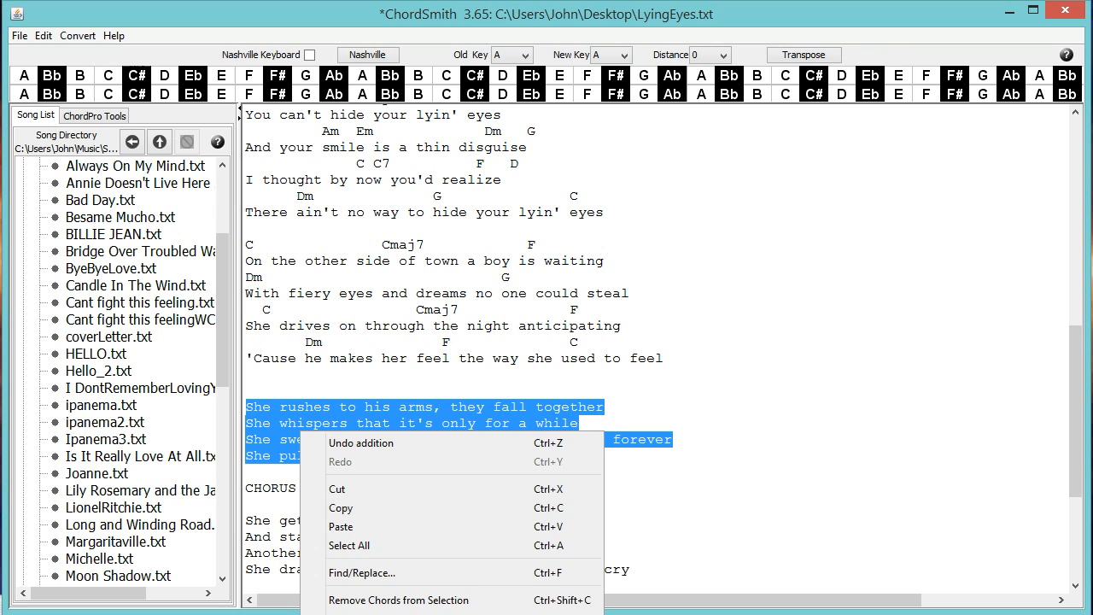
click(398, 613)
Paste the copied chord lines into the verse starting "She gets up and pours herself a strong one"
scroll(449, 410, down, 7)
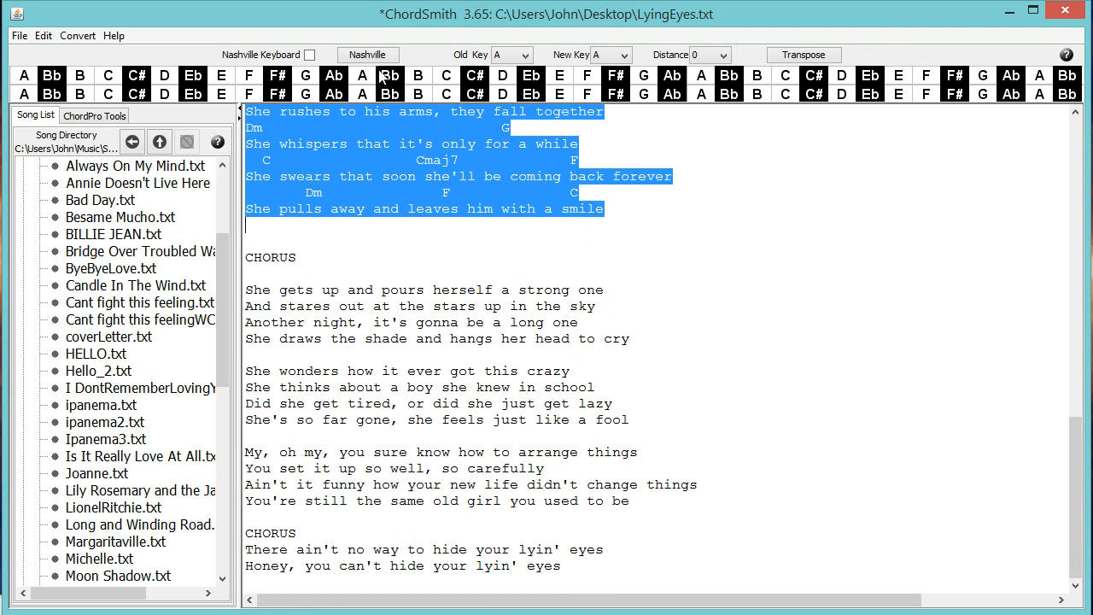
drag(629, 339, 197, 292)
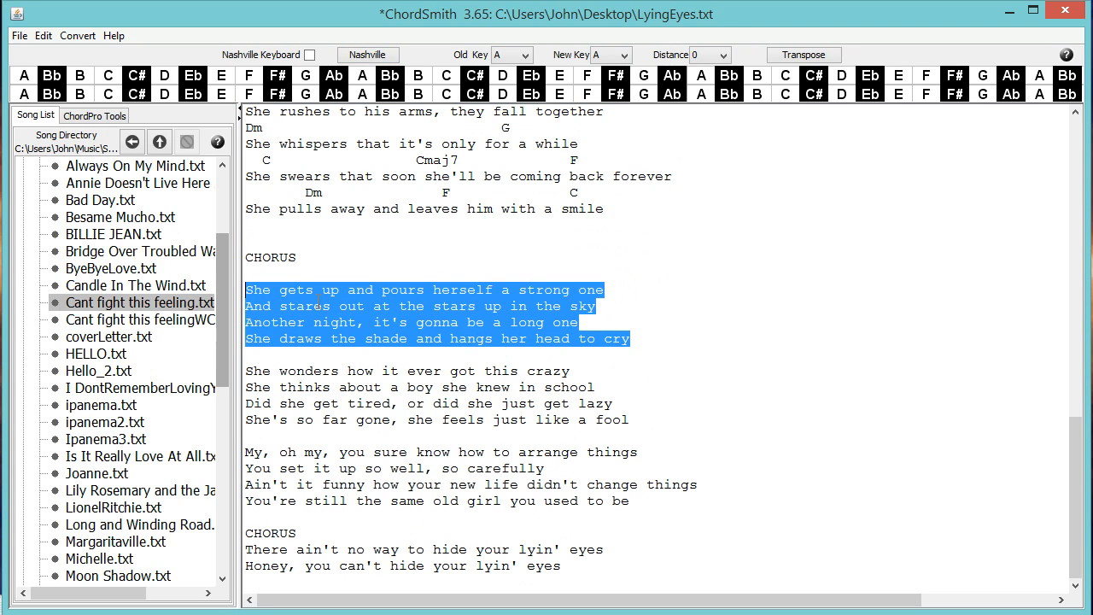
right_click(345, 300)
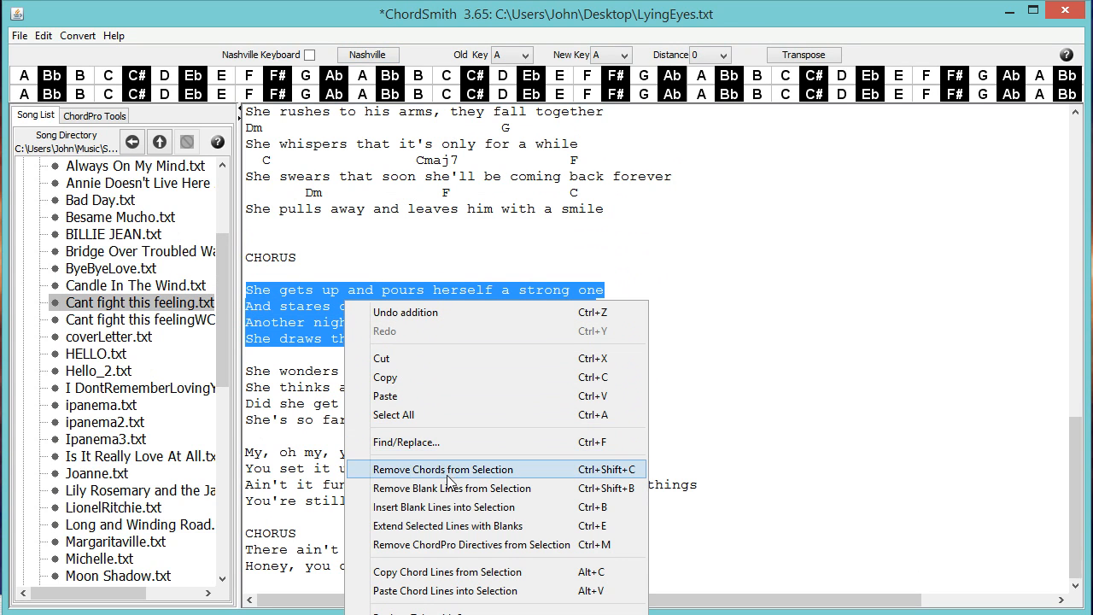
click(440, 591)
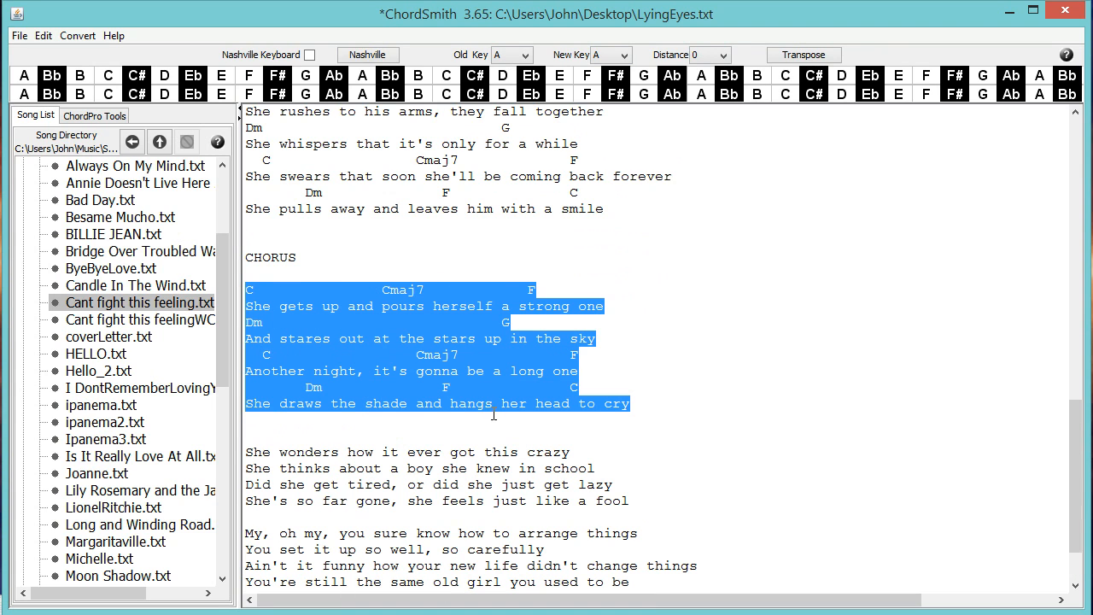
Paste the copied chord lines into the verse starting "She wonders how it ever got this crazy"
scroll(495, 444, down, 2)
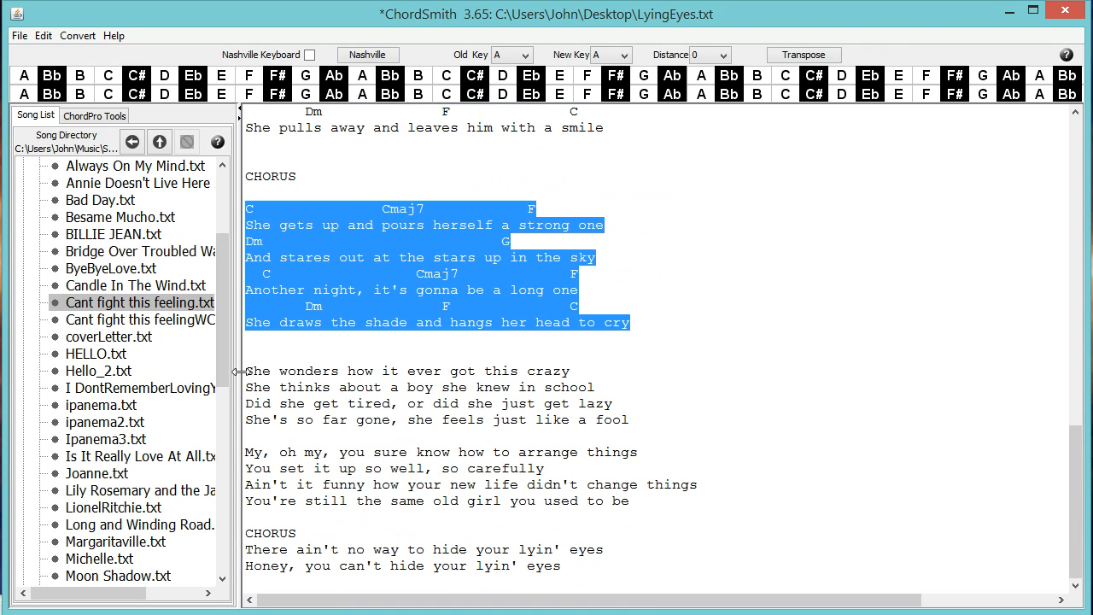
drag(245, 370, 648, 414)
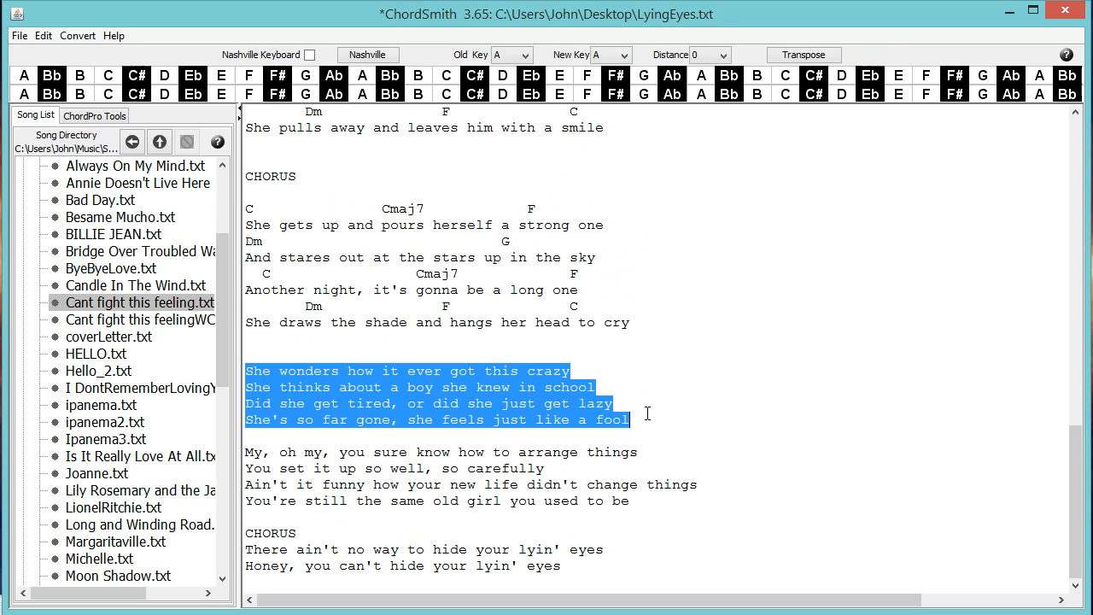
right_click(518, 248)
click(622, 538)
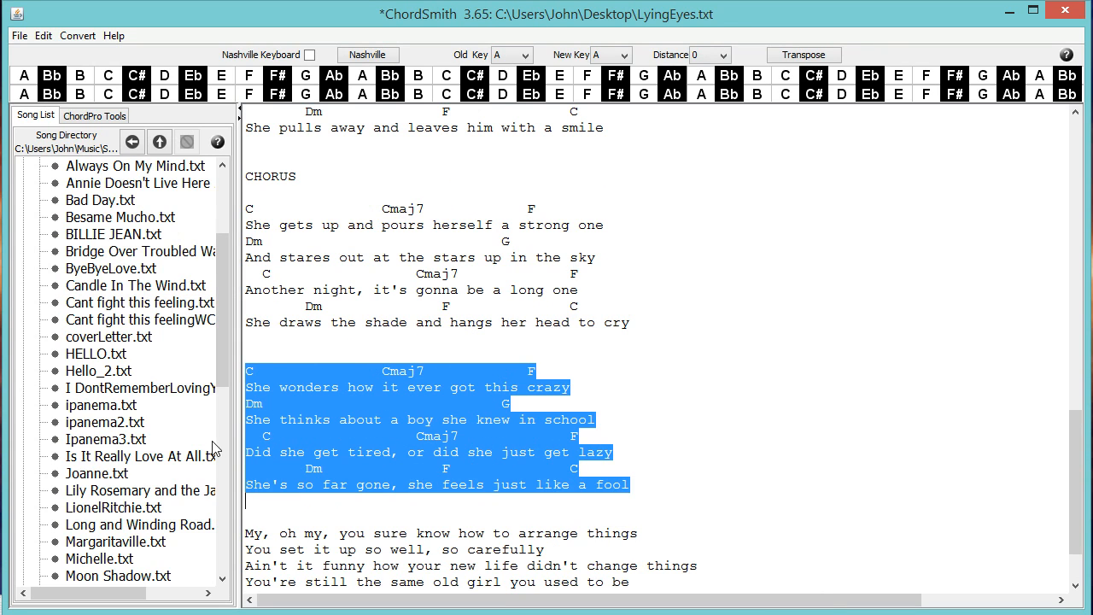
Paste the copied chord lines into the last verse, starting "My, oh my, you sure know how to arrange things"
scroll(344, 304, down, 2)
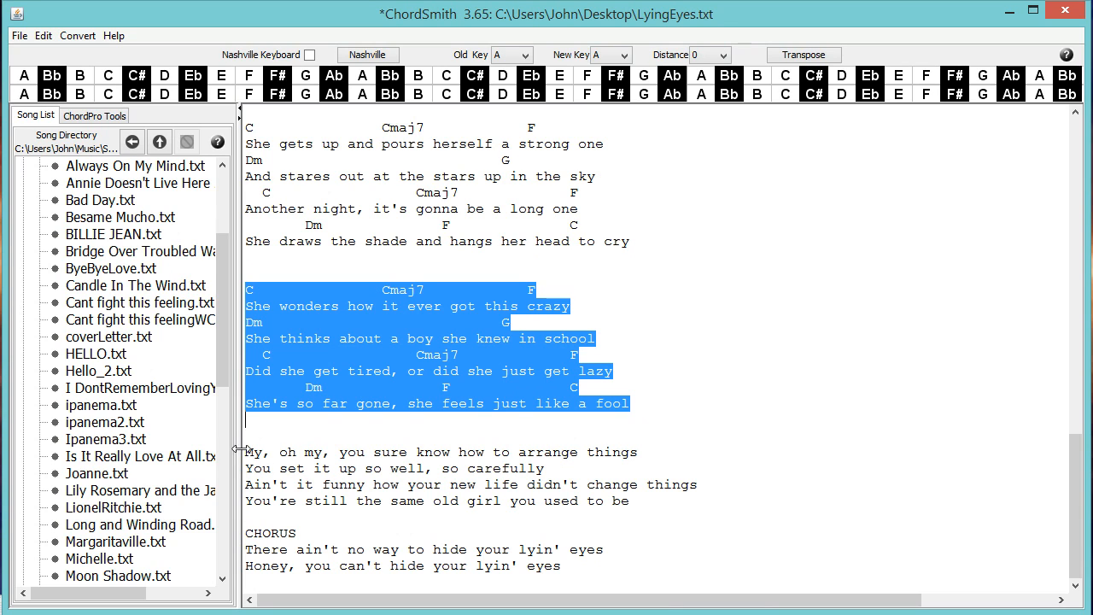
drag(245, 451, 655, 505)
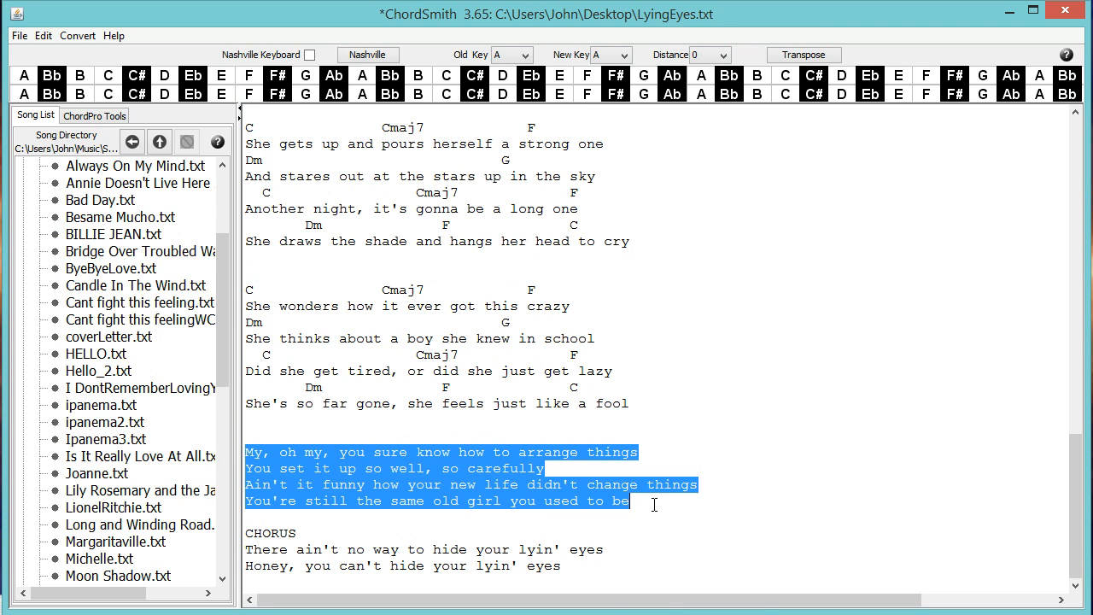
right_click(449, 247)
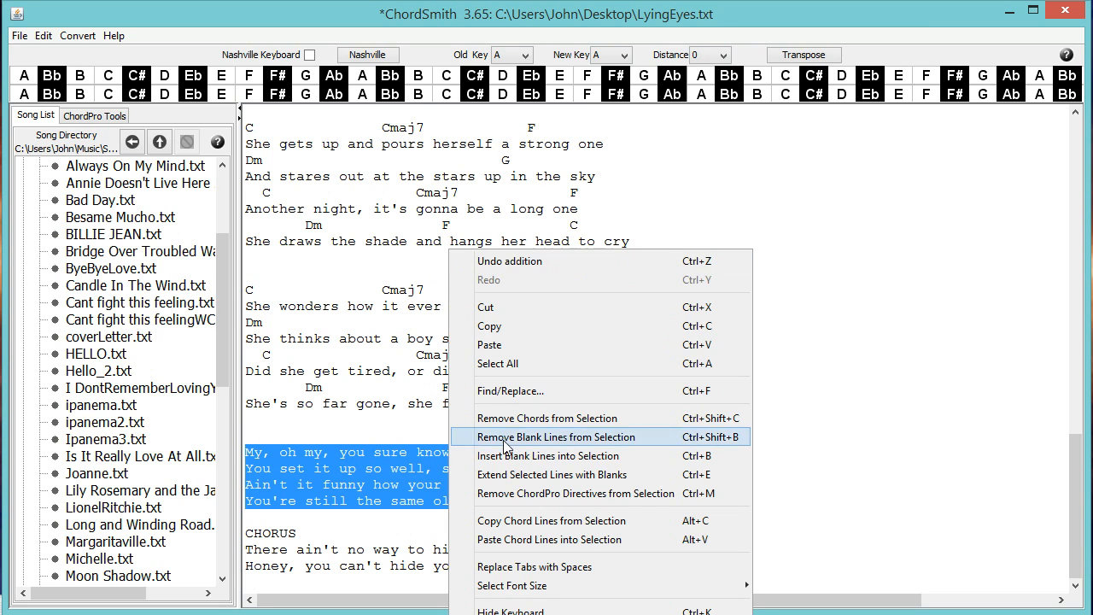
click(547, 540)
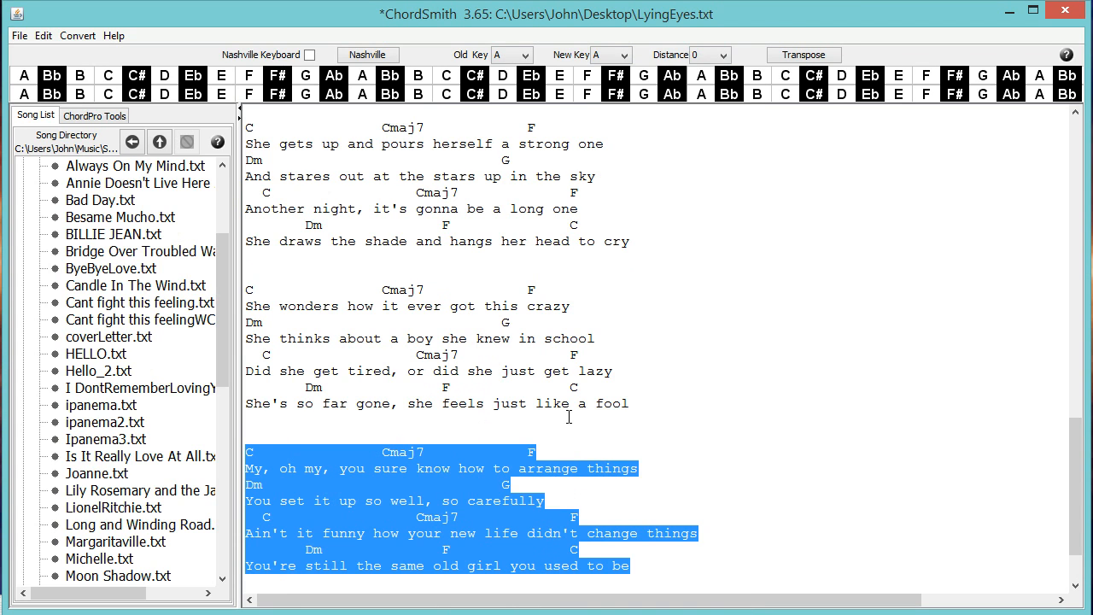
scroll(569, 417, down, 2)
scroll(569, 417, up, 15)
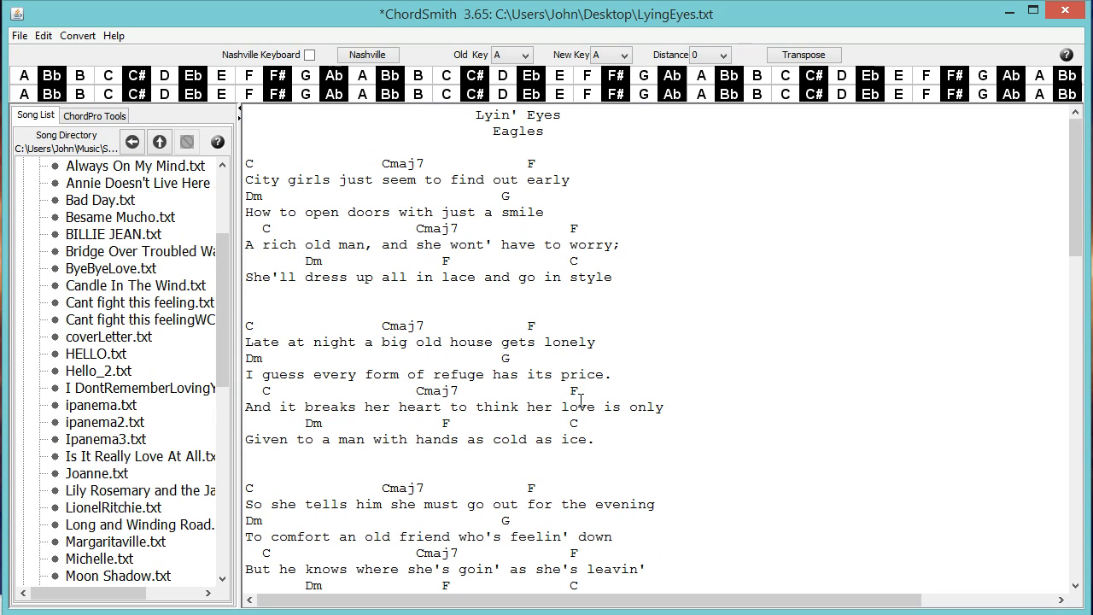
scroll(367, 338, down, 2)
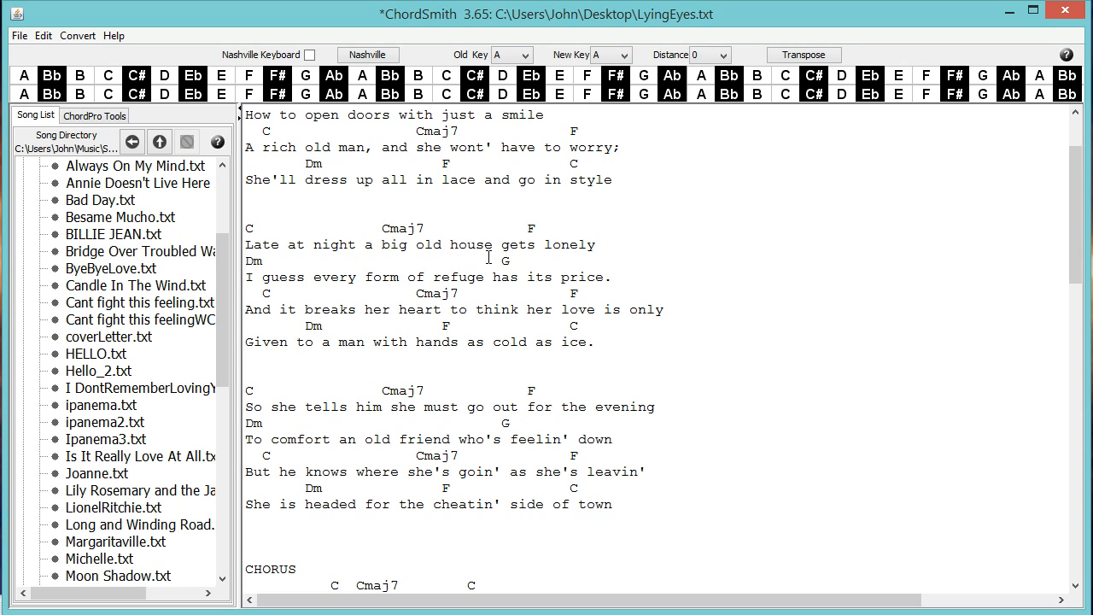
click(523, 259)
scroll(659, 304, up, 2)
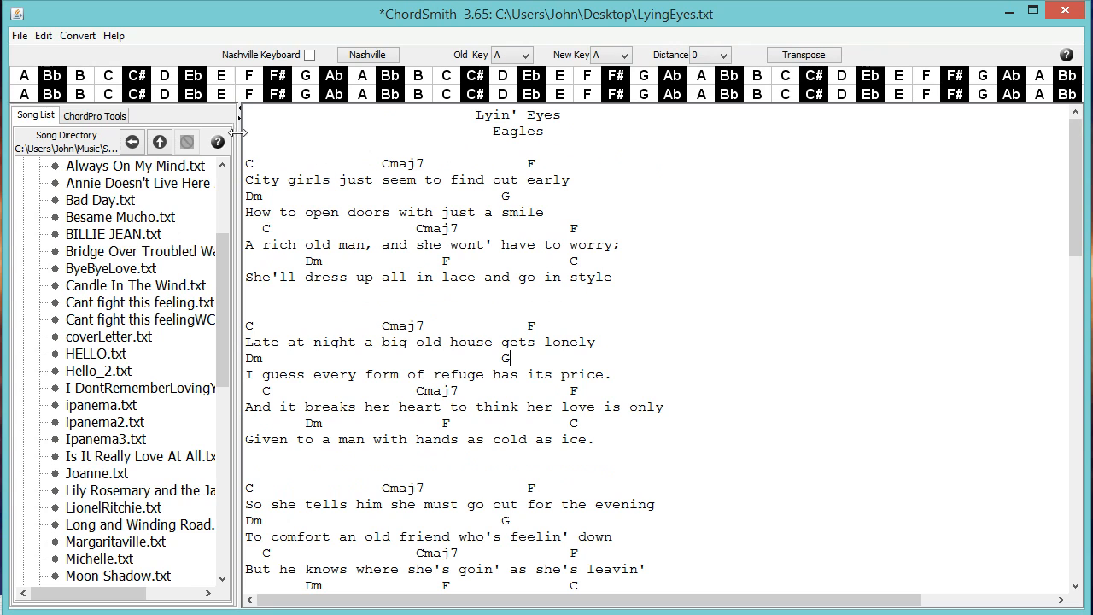
Select the entire song and extend all of its lines with blanks, then clear the selection
click(43, 36)
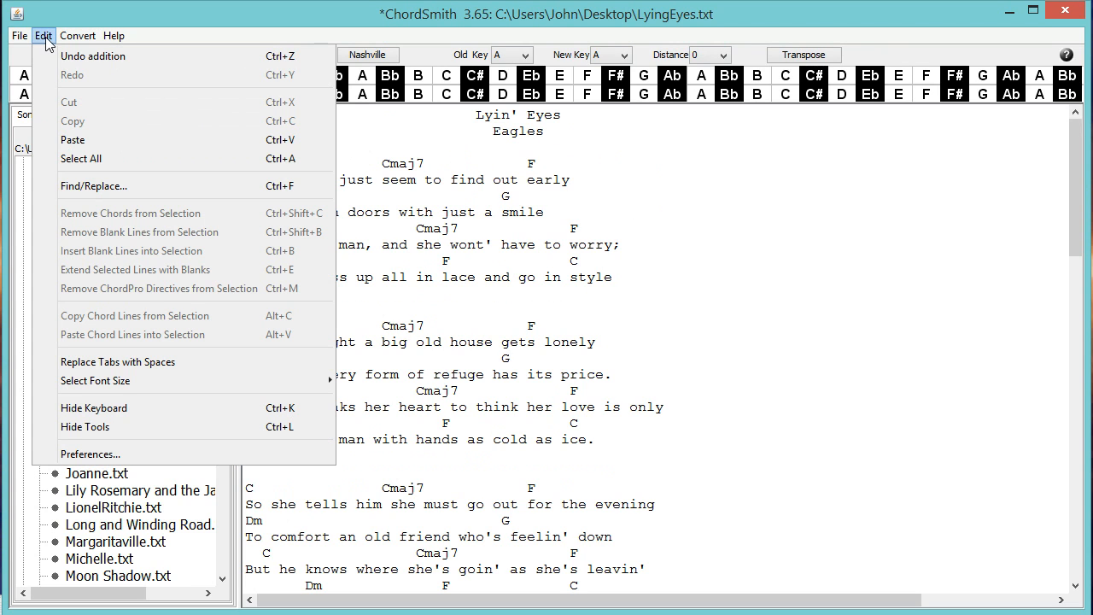
click(160, 161)
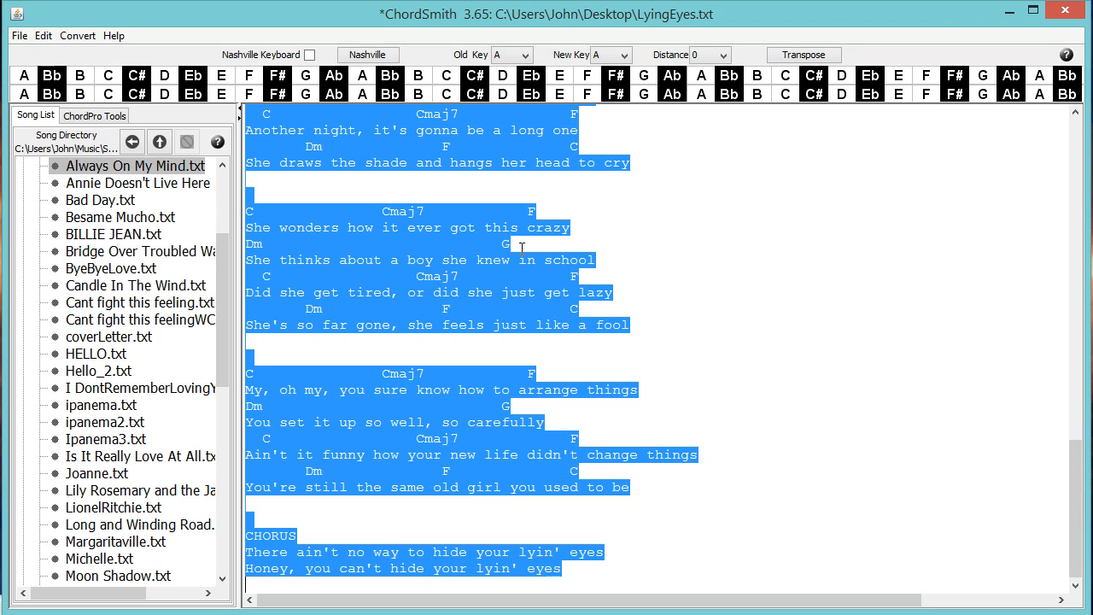
click(43, 36)
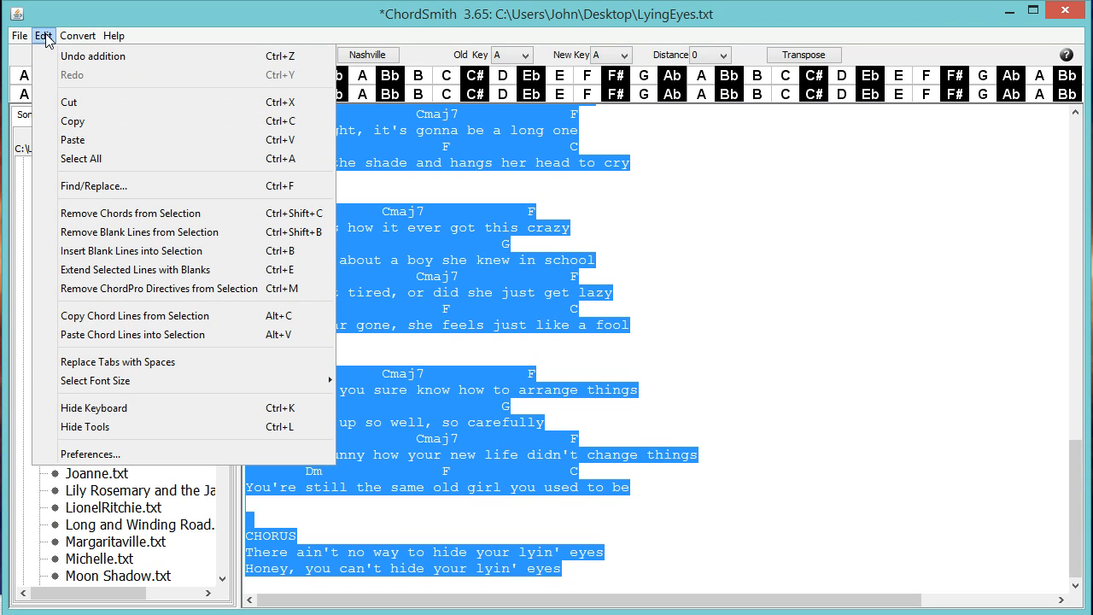
click(147, 270)
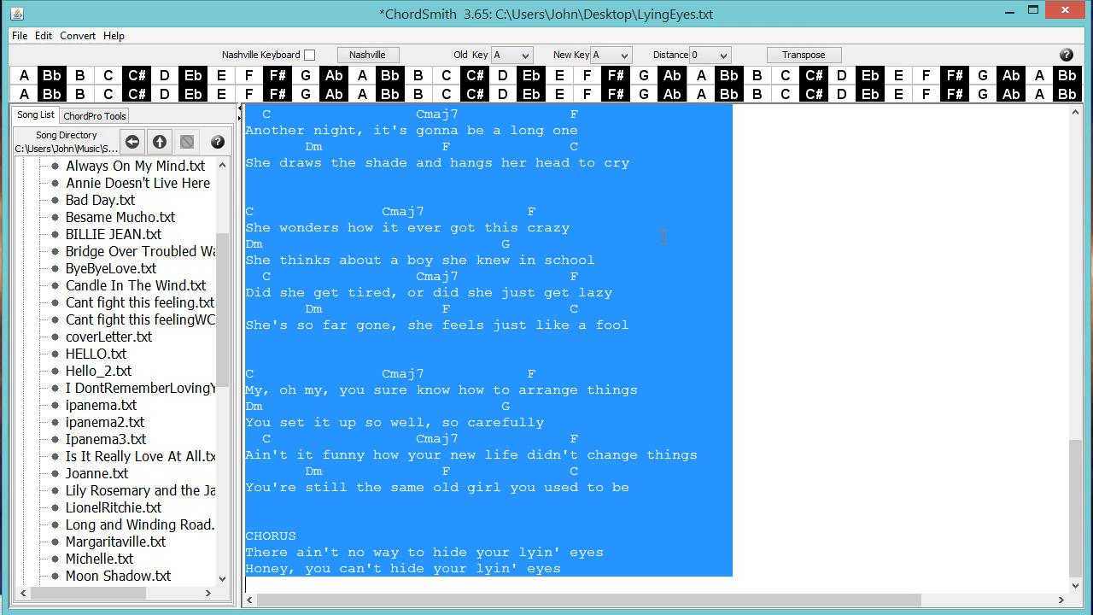
click(668, 284)
scroll(610, 269, up, 20)
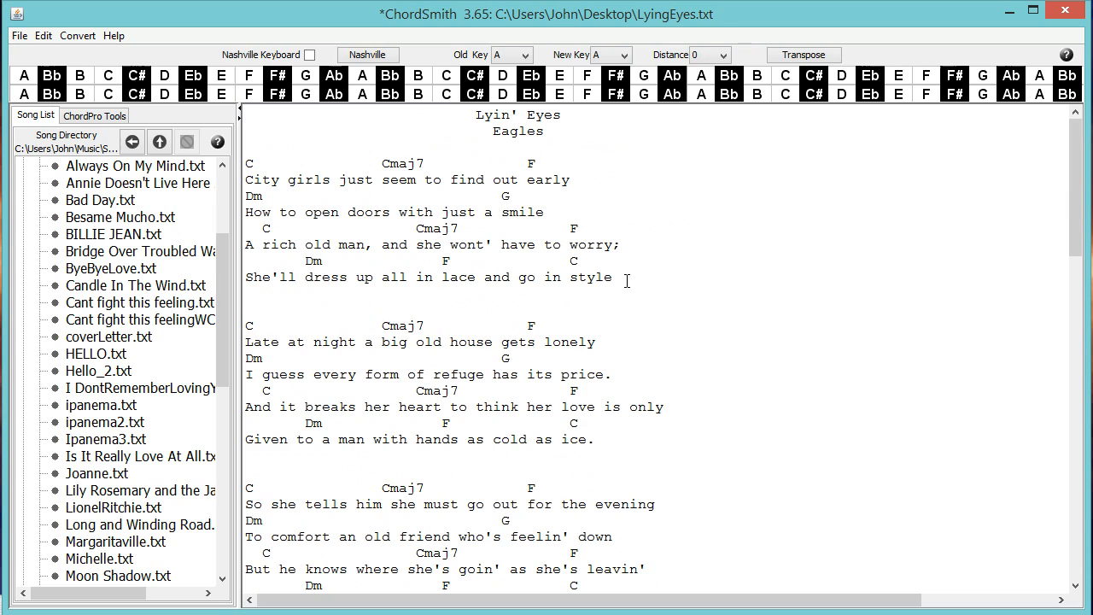
In the second verse's first line, move Cmaj7 above the start of "house" and F above the start of "lonely"
scroll(627, 281, down, 2)
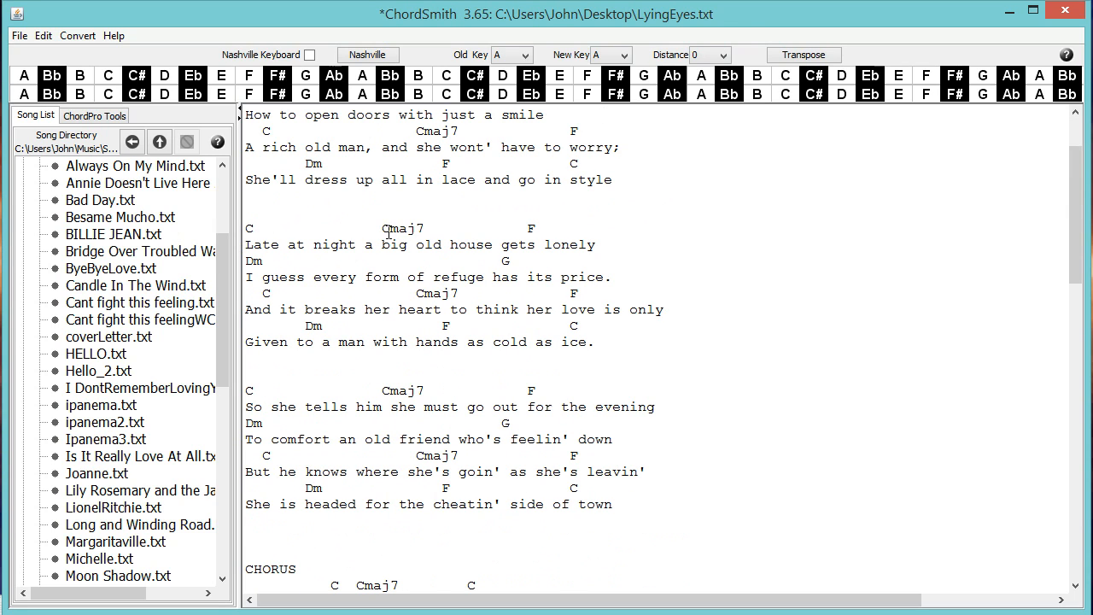
double_click(383, 228)
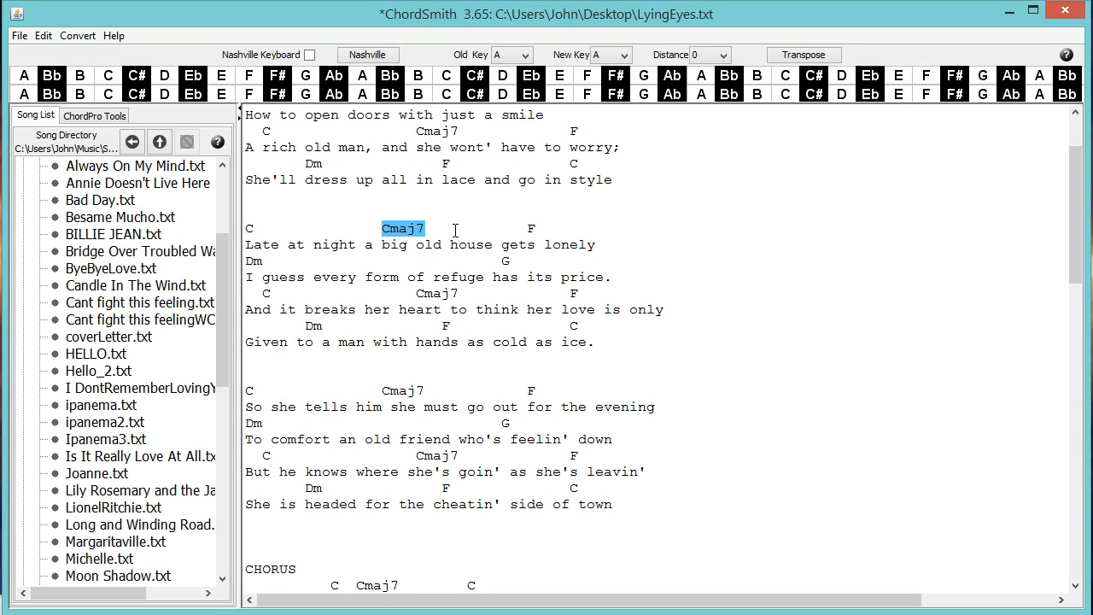
drag(453, 229, 451, 229)
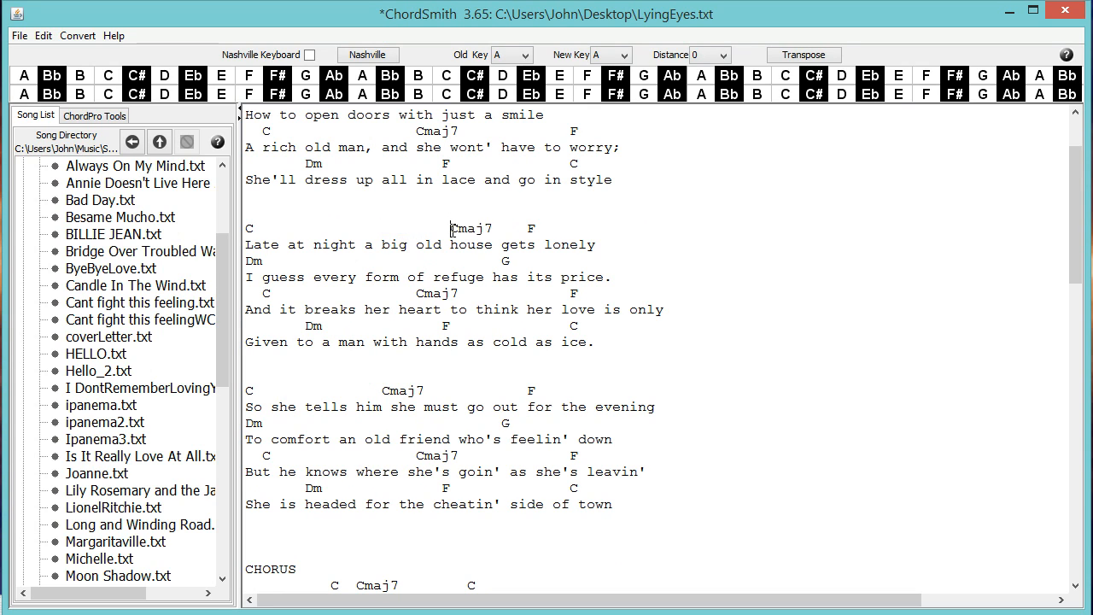
double_click(531, 228)
drag(547, 229, 548, 229)
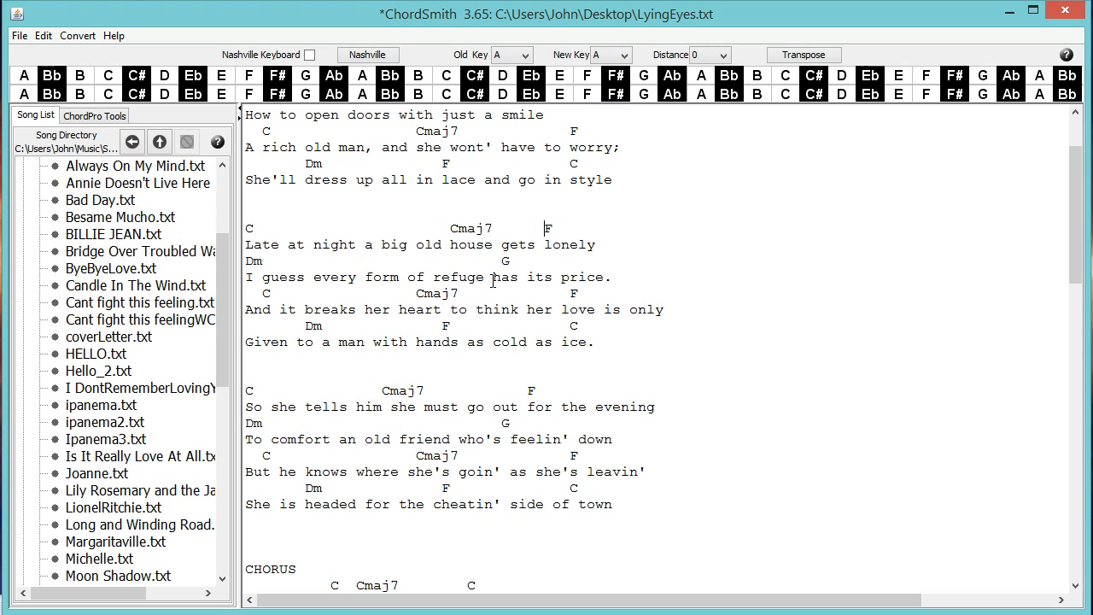
Above "I guess every form of refuge has its price", move Dm over "guess" and G to the start of "price"
double_click(252, 261)
drag(253, 261, 269, 263)
double_click(505, 261)
drag(505, 261, 564, 264)
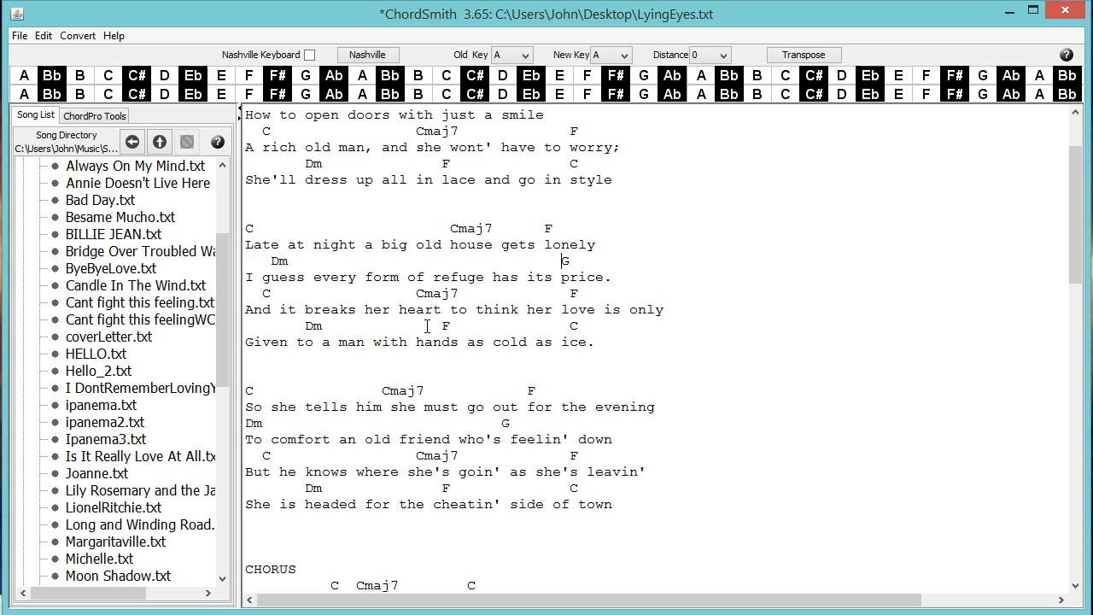
Above "And it breaks her heart to think her love is only", move C over "breaks", Cmaj7 over "heart" and F over "love"
double_click(265, 293)
drag(265, 293, 309, 295)
double_click(424, 293)
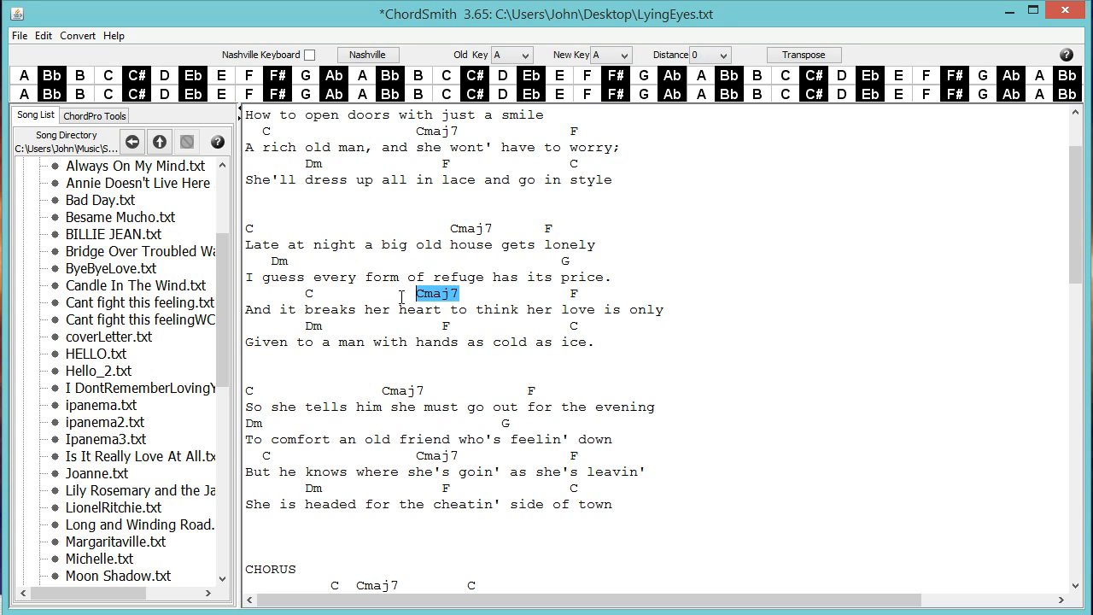
drag(402, 297, 400, 297)
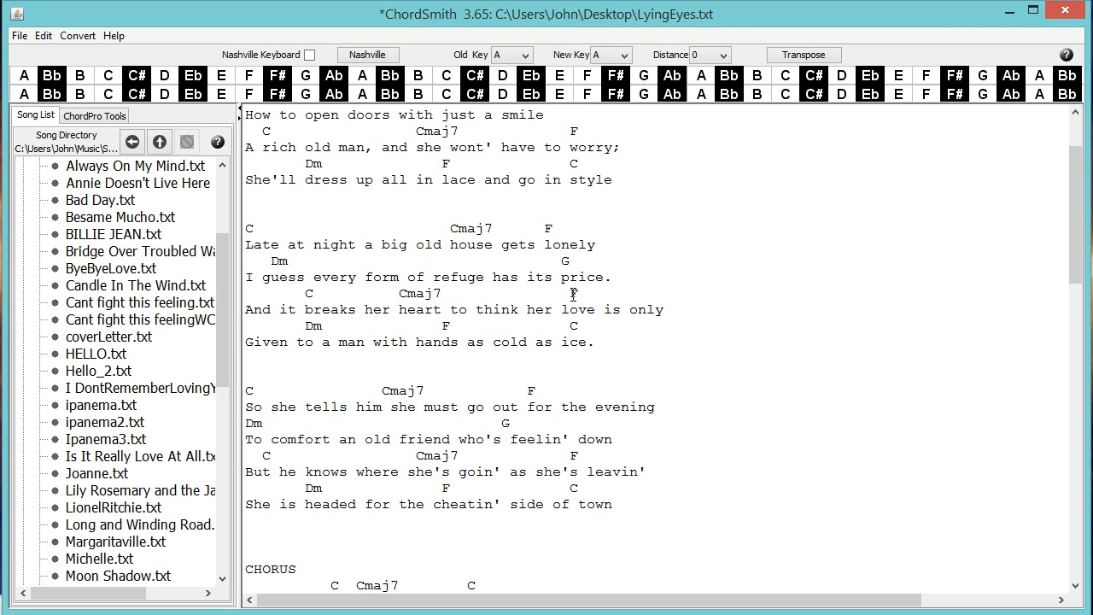
mouse_move(573, 295)
mouse_down()
mouse_move(551, 294)
mouse_move(562, 296)
mouse_up()
scroll(471, 263, down, 4)
scroll(471, 263, down, 8)
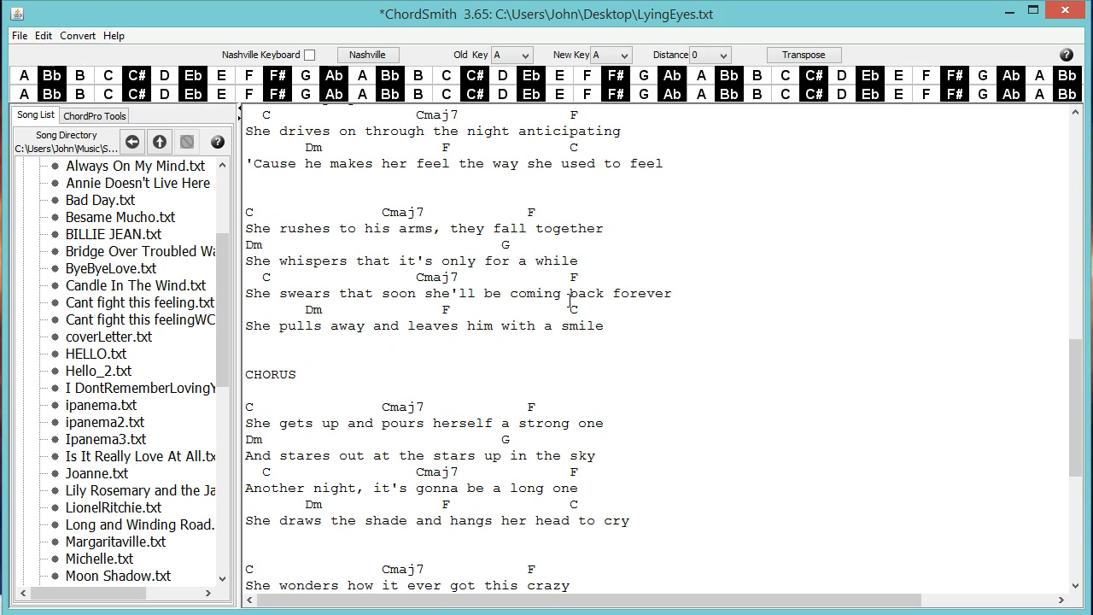
scroll(686, 347, down, 5)
scroll(686, 348, up, 17)
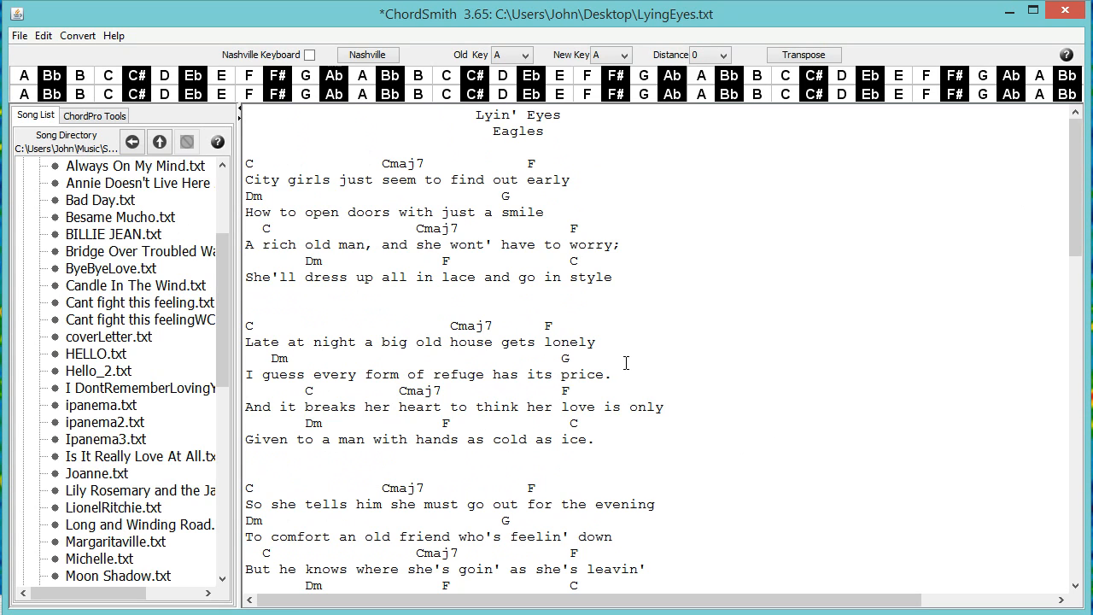
right_click(317, 158)
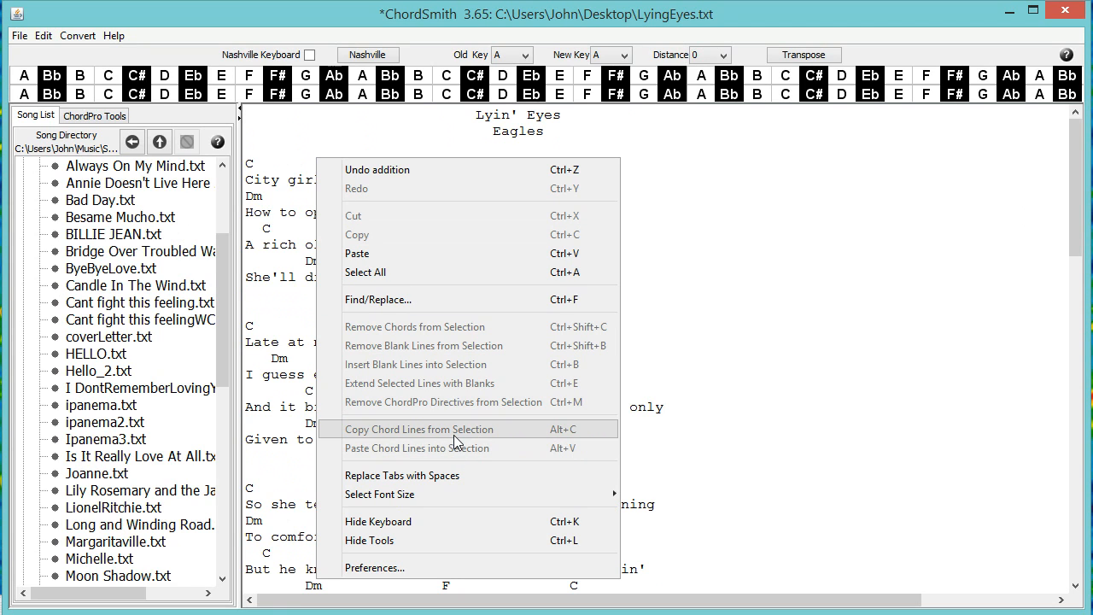
click(709, 336)
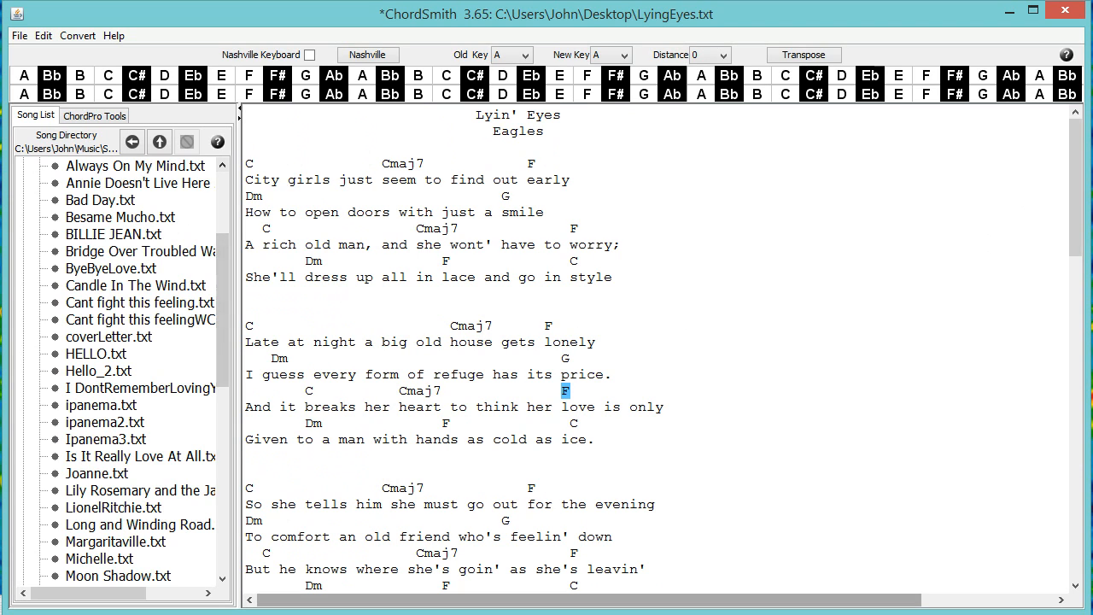